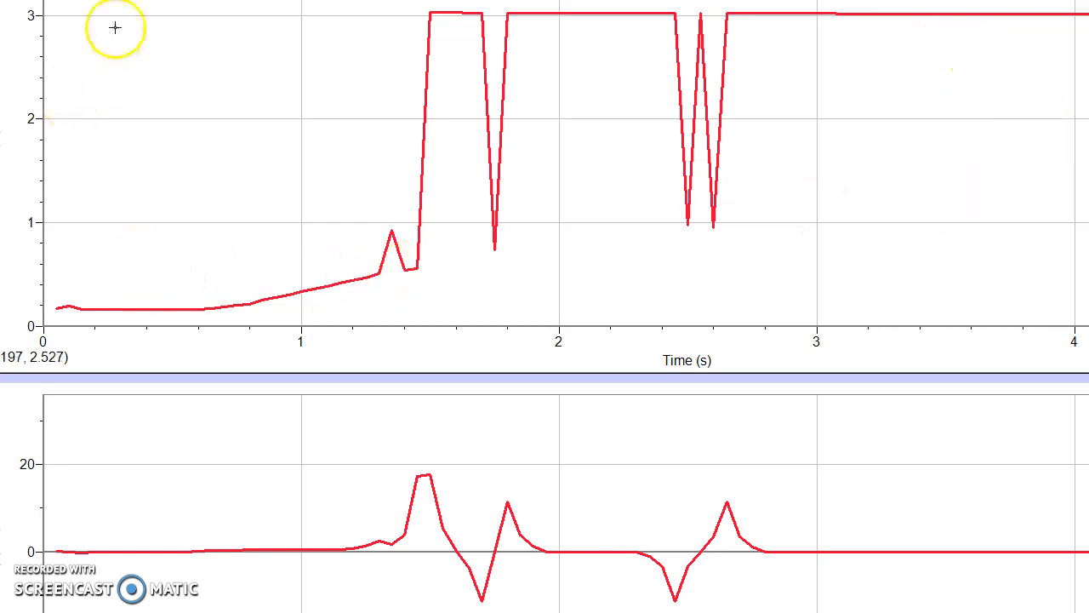
Fit the quadratic A*t^2+Bt+C to the position data between about 0.14 s and 1.32 s and place the fit on the graph
left_click_drag(79, 125, 383, 133)
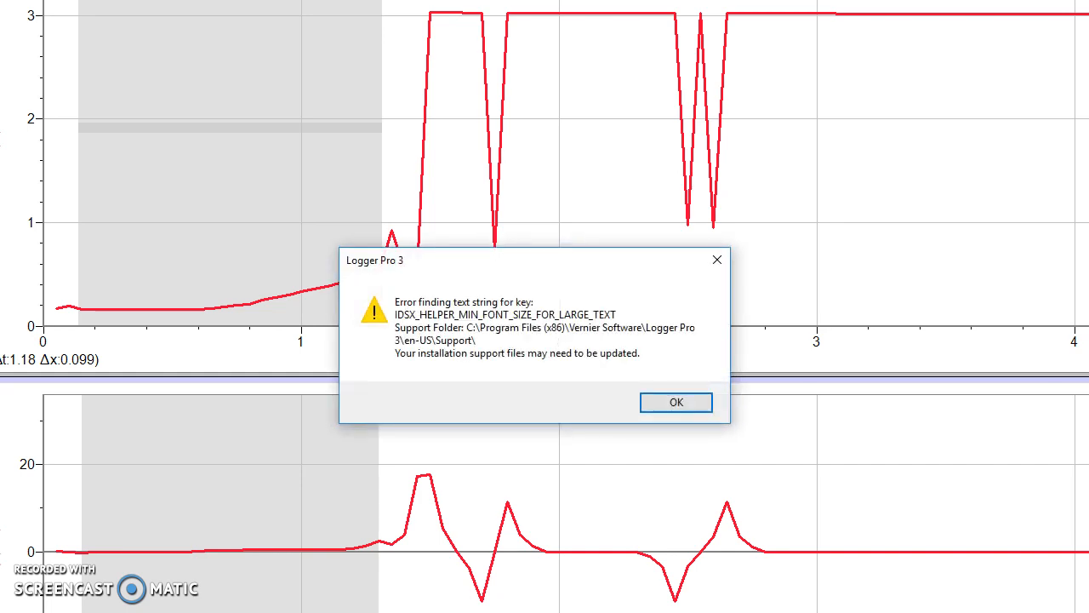
left_click(669, 403)
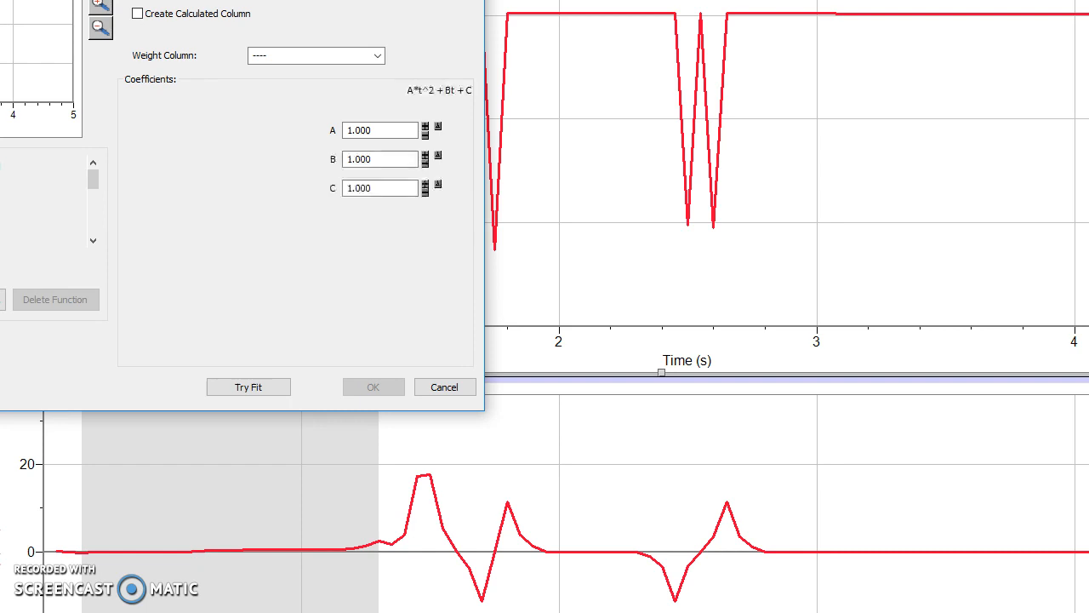
left_click(243, 385)
left_click(252, 384)
left_click(244, 237)
left_click(236, 235)
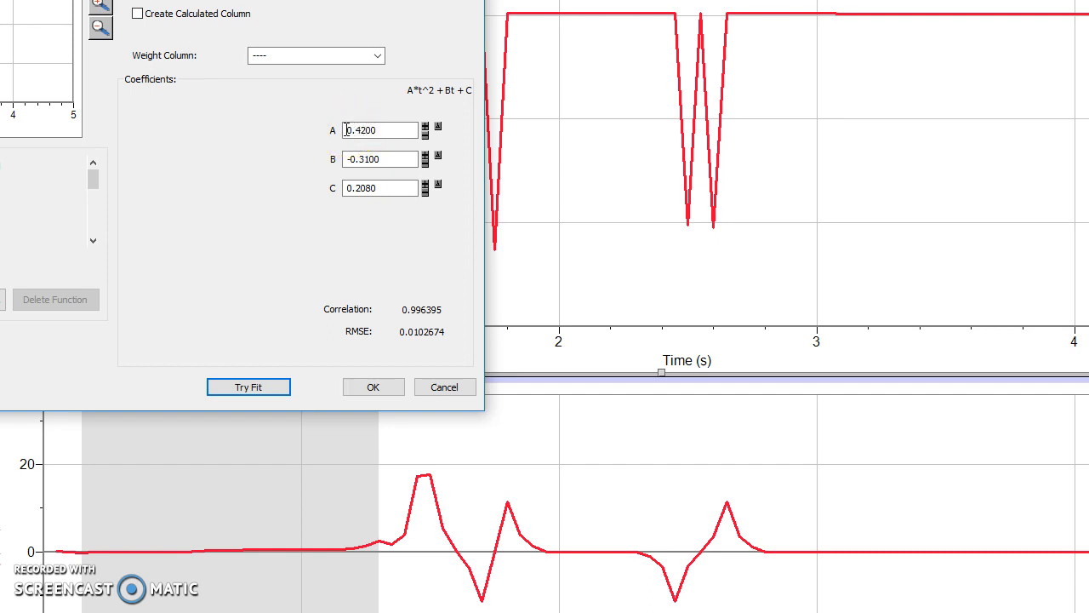
left_click(378, 130)
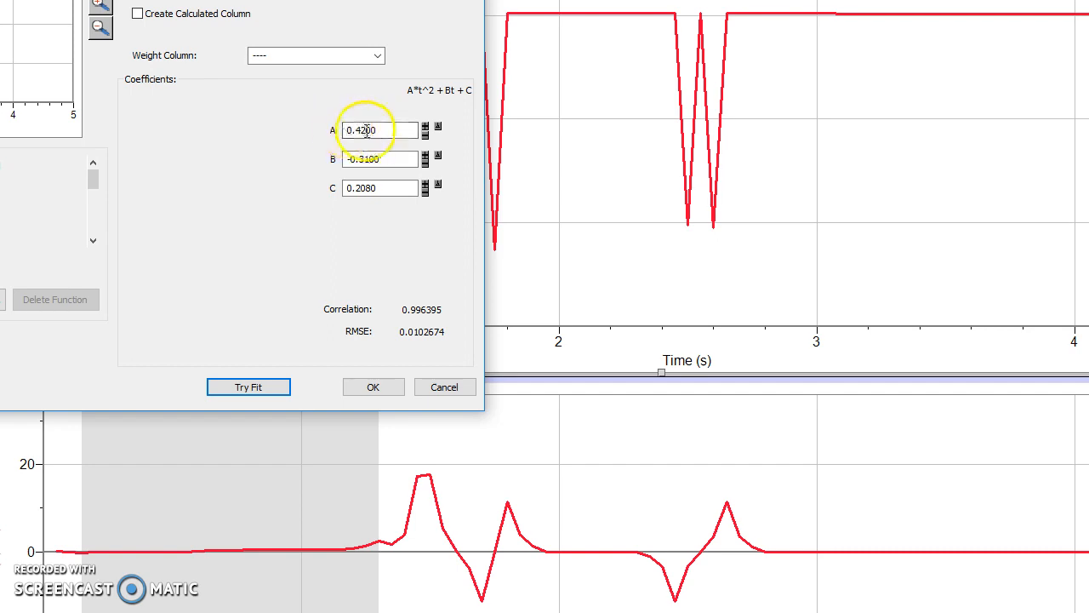
left_click(375, 388)
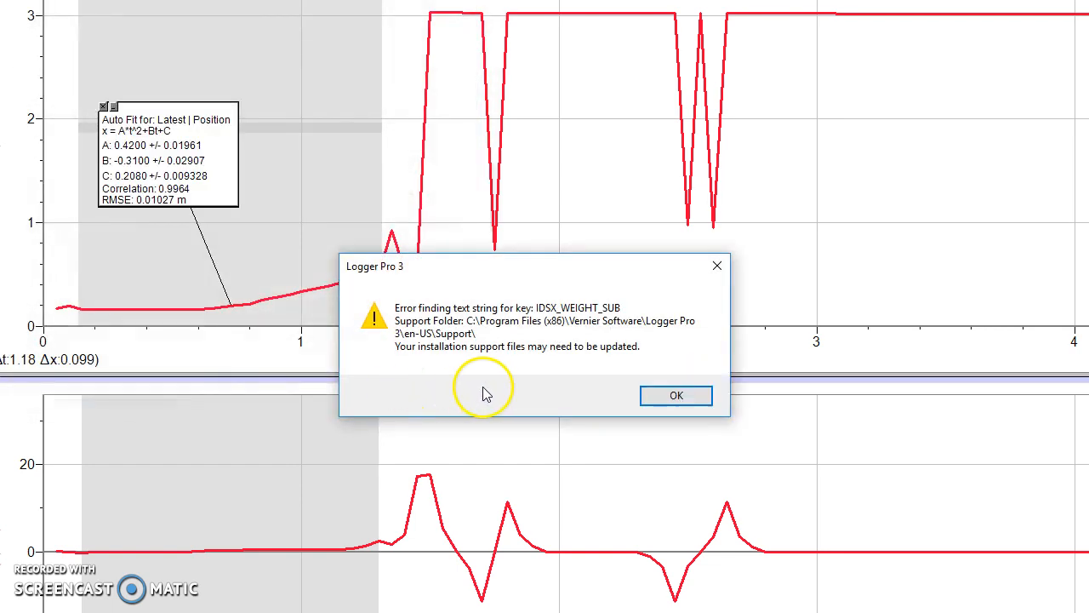
left_click(703, 403)
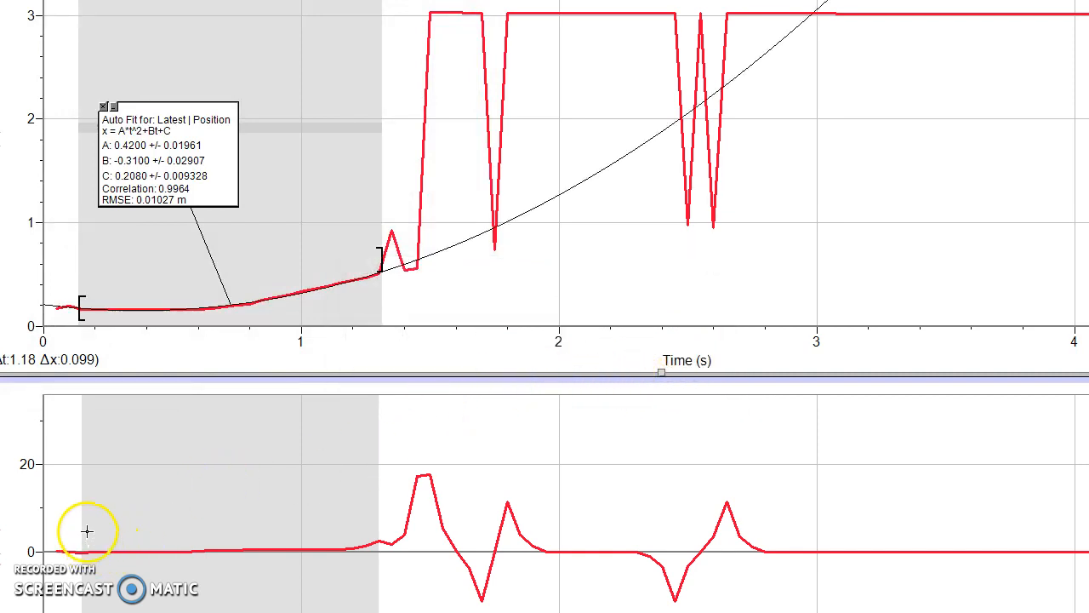
Apply a linear fit to the initial rising section of the velocity graph, starting from a selection of about 0.16 s to 1.32 s
mouse_move(85, 526)
left_mouse_down()
mouse_move(295, 541)
mouse_move(385, 533)
left_mouse_up()
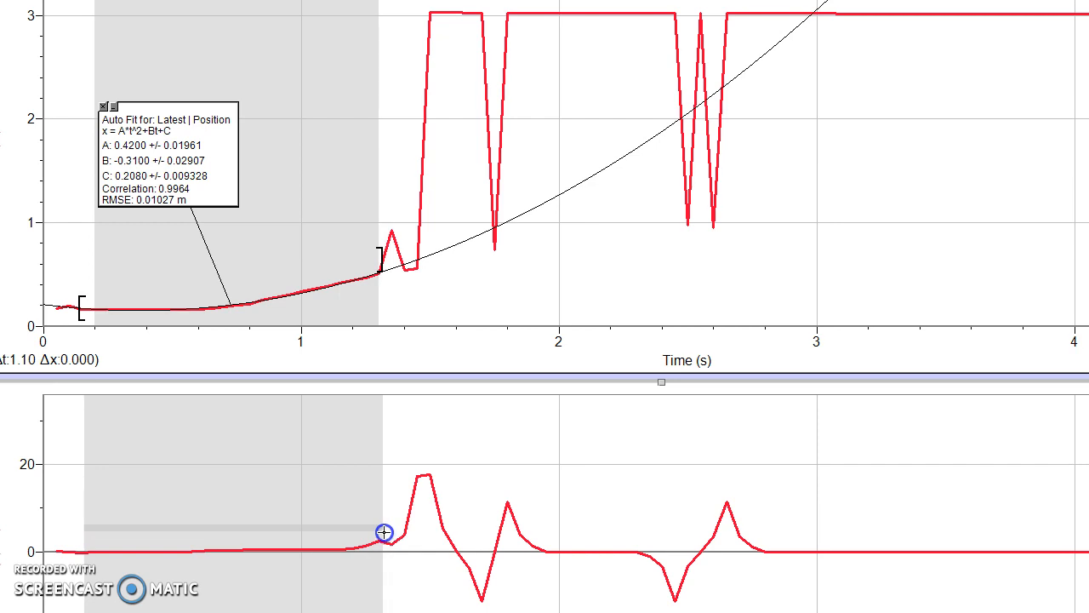
left_click_drag(385, 533, 384, 533)
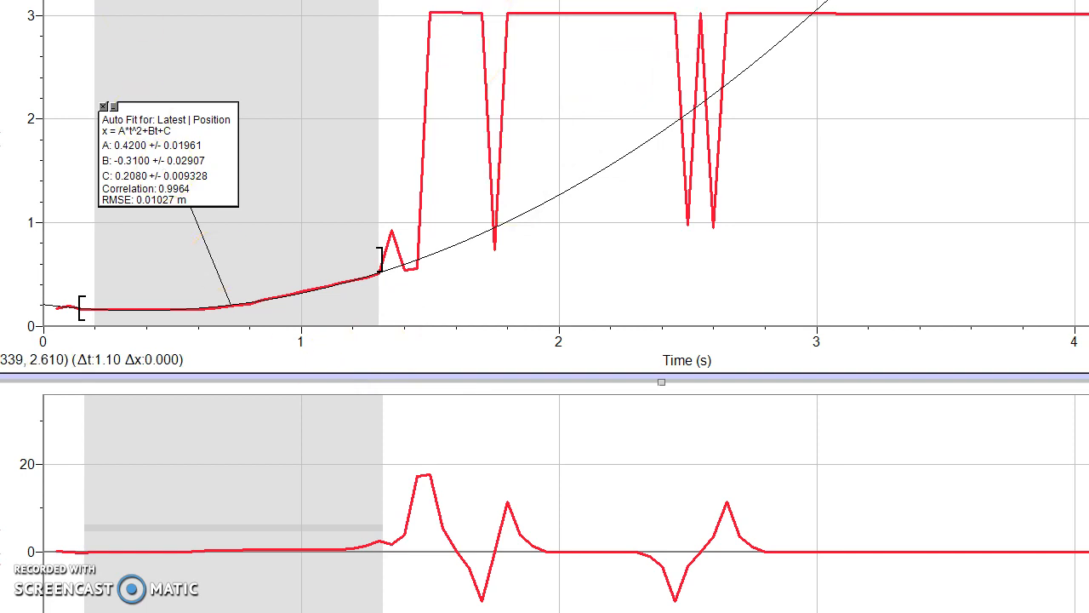
key("ctrl+l")
left_click(677, 397)
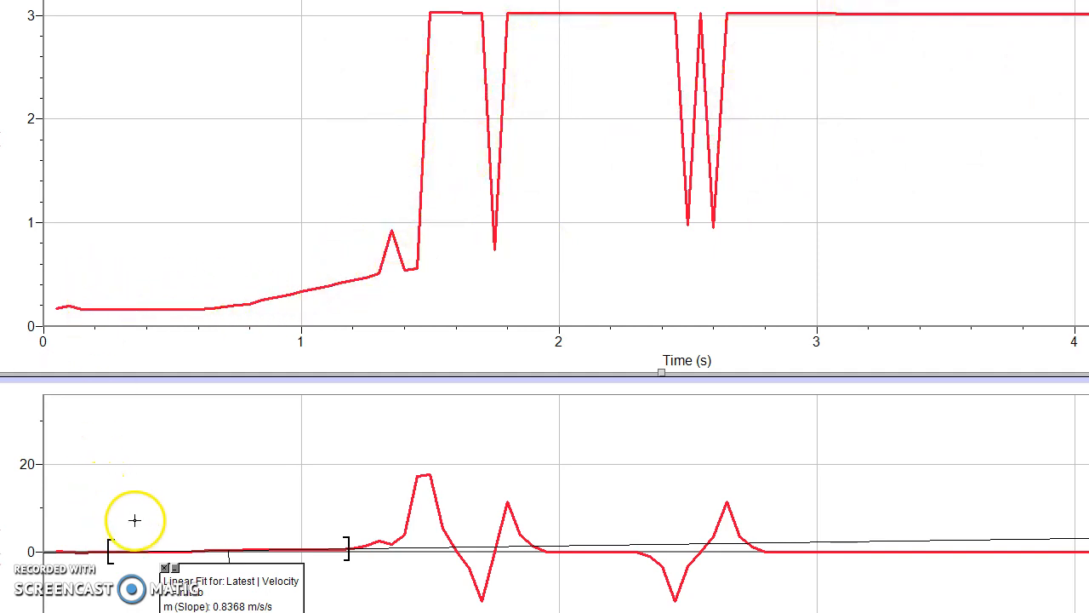
Remove the linear fit from the velocity graph and delete the position graph
left_click(165, 568)
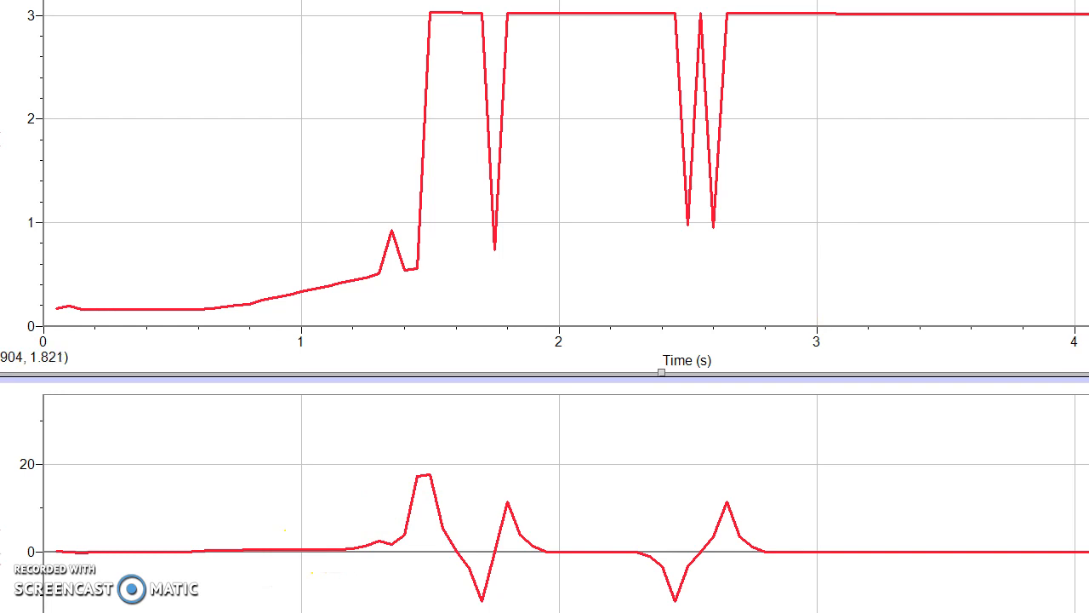
right_click(159, 59)
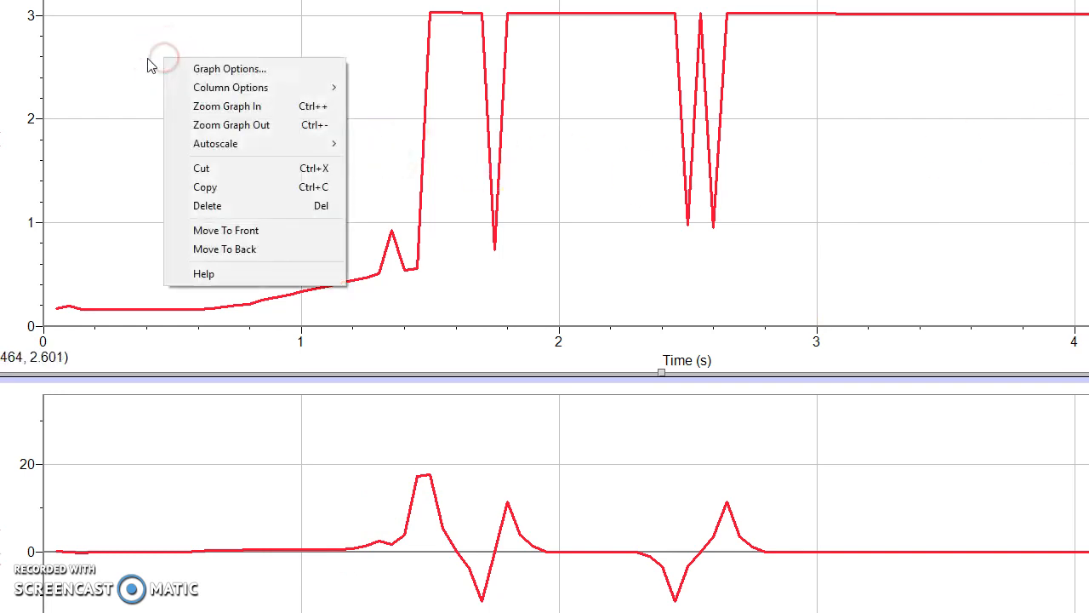
left_click(214, 205)
left_click(186, 476)
double_click(183, 464)
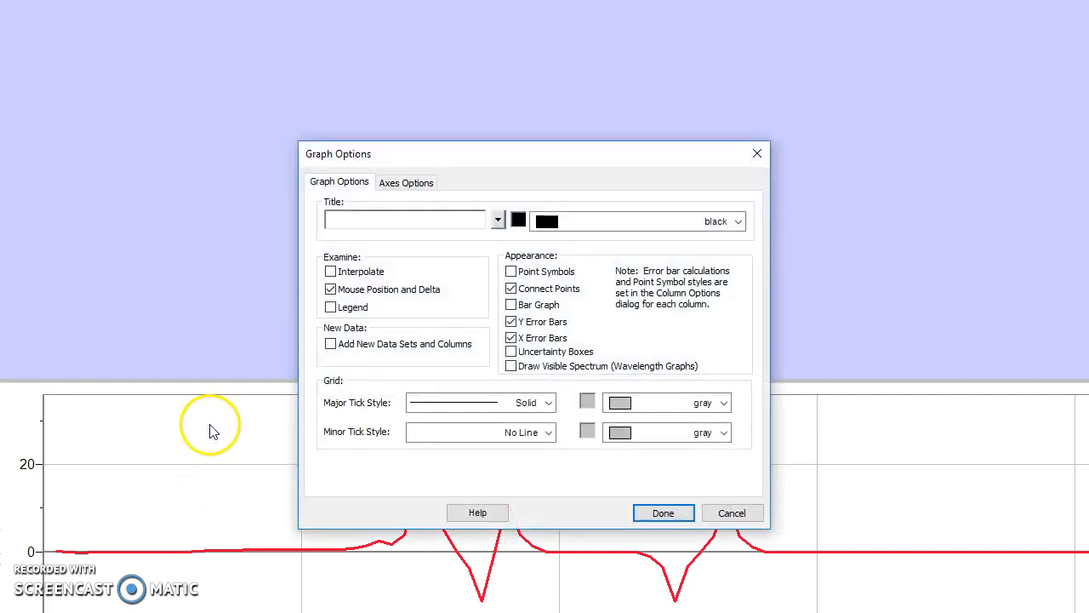
left_click(664, 513)
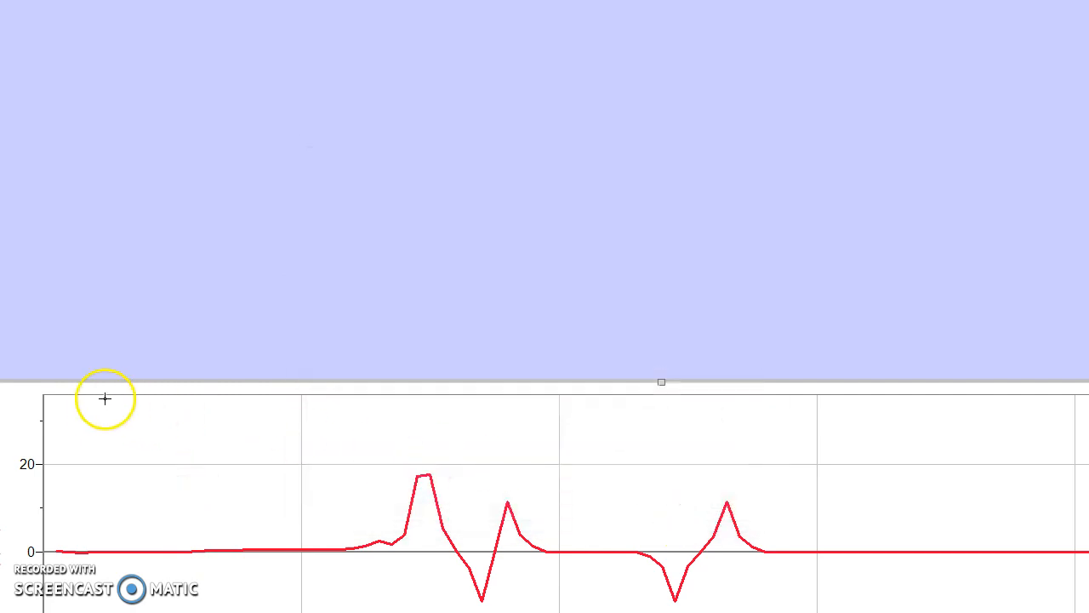
Move the velocity graph up into the empty space and stretch it taller to fill the page
left_click_drag(113, 395, 157, 39)
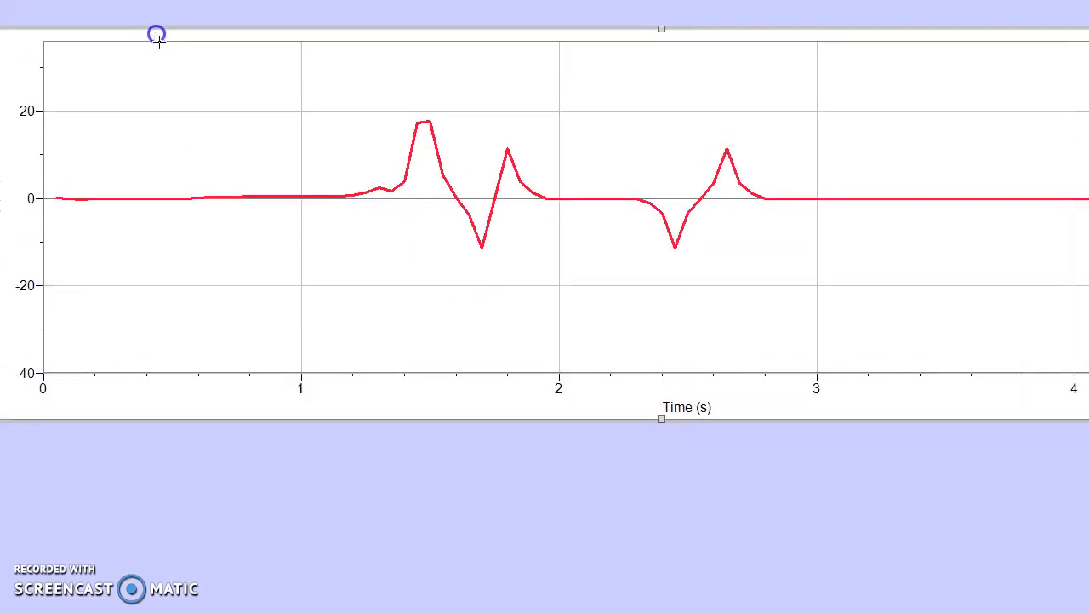
left_click(662, 418)
left_click_drag(662, 418, 661, 612)
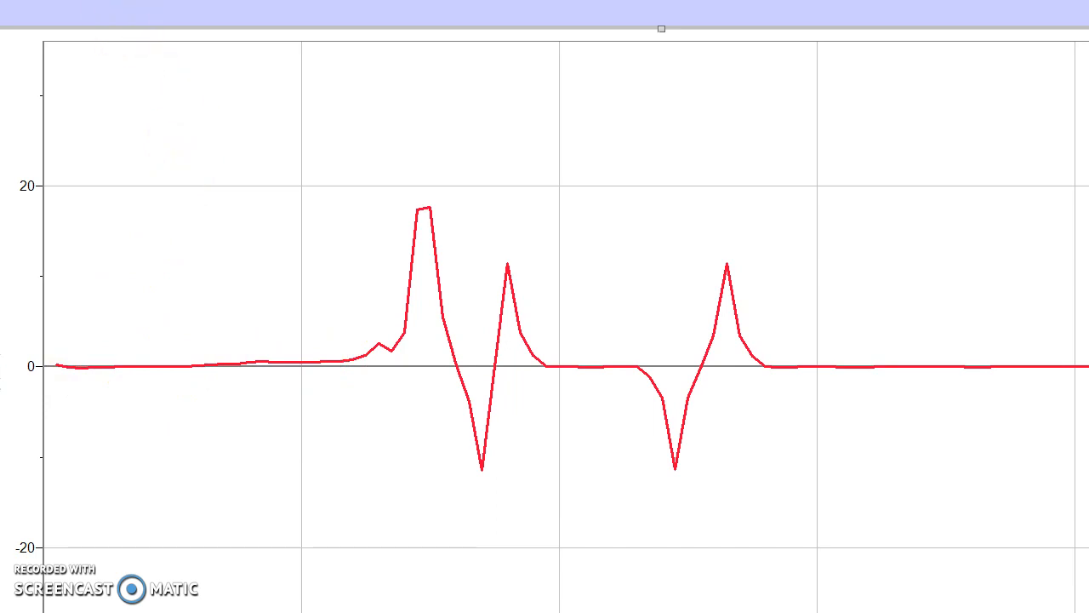
right_click(33, 367)
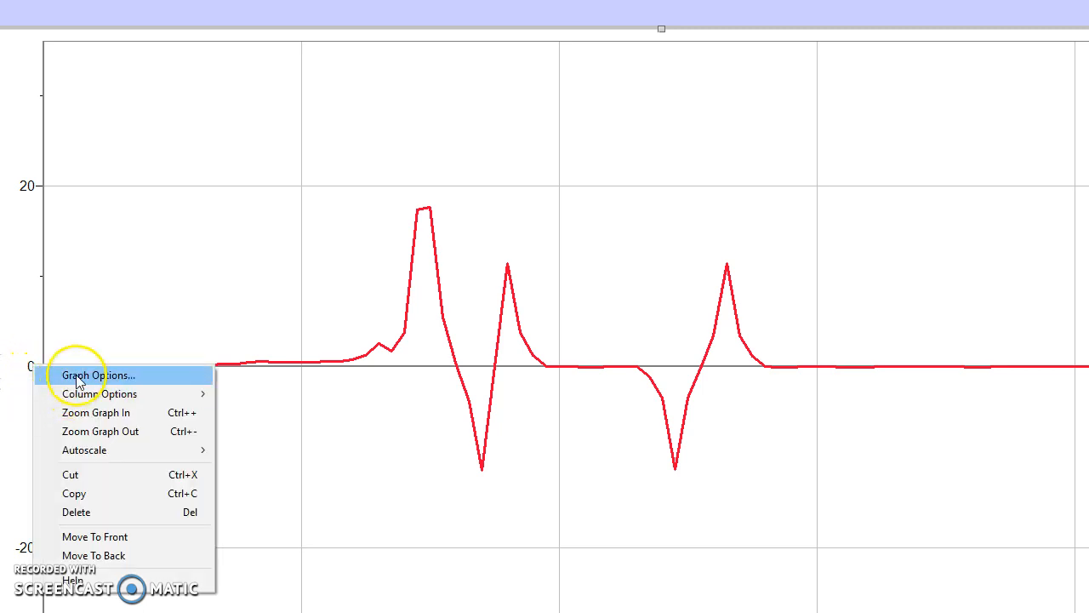
left_click(101, 374)
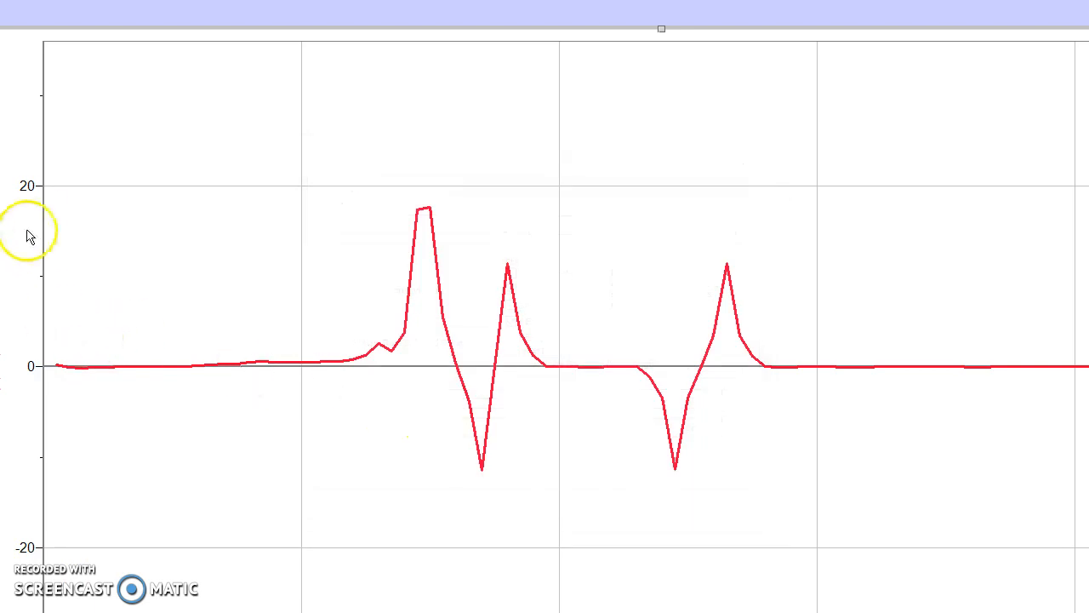
right_click(28, 184)
left_click(29, 184)
right_click(29, 184)
double_click(29, 184)
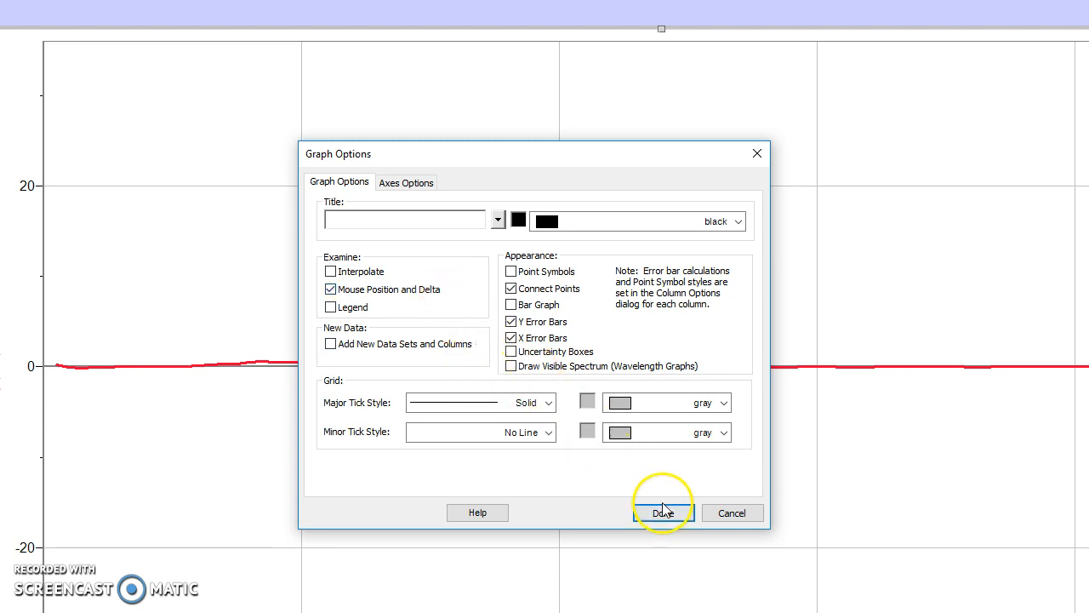
left_click(730, 513)
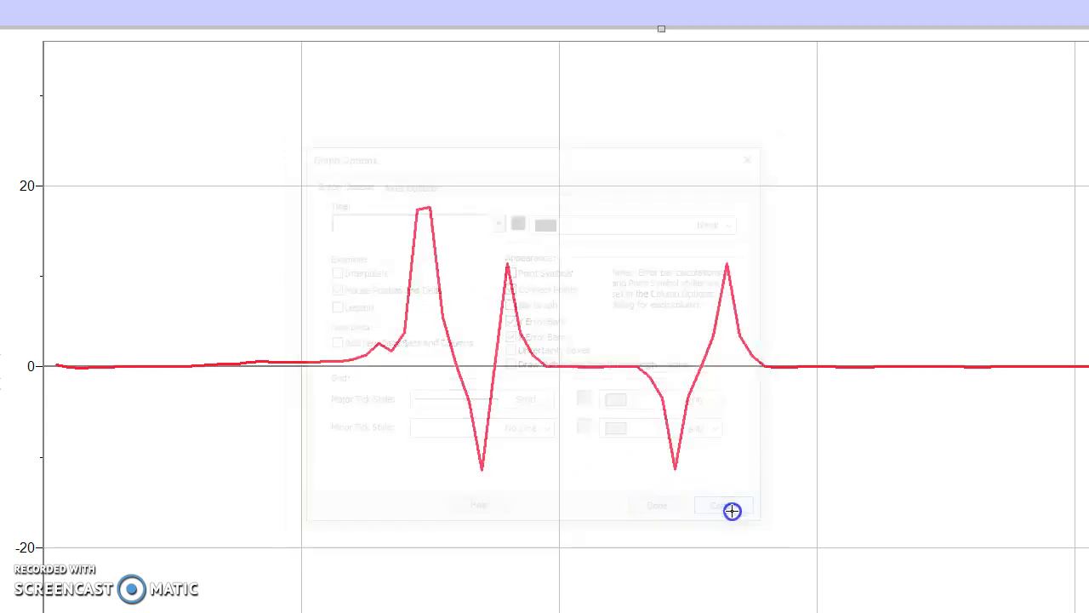
right_click(24, 187)
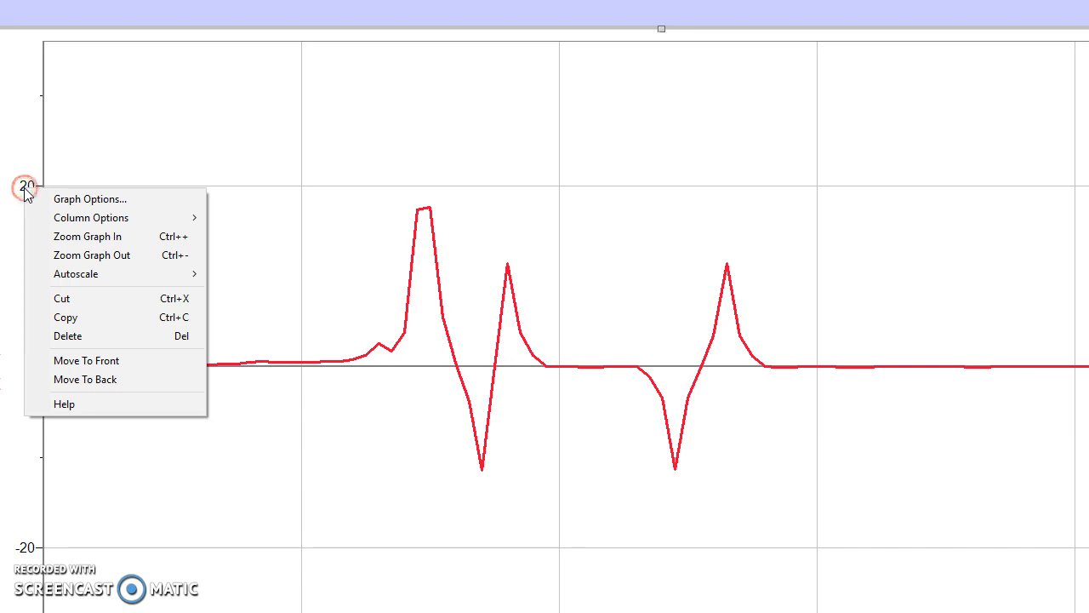
left_click(64, 239)
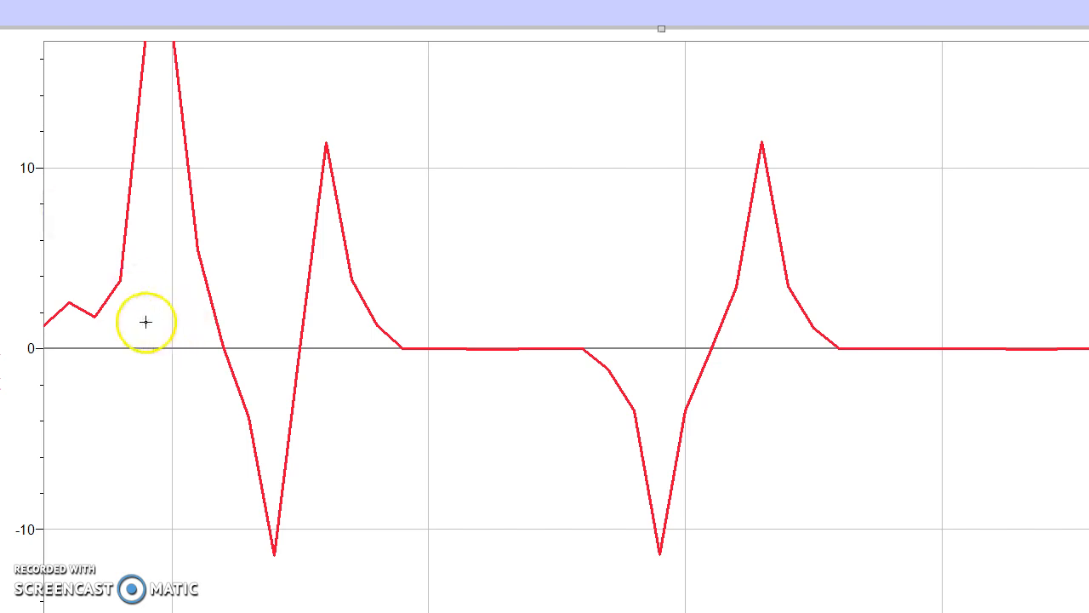
right_click(29, 171)
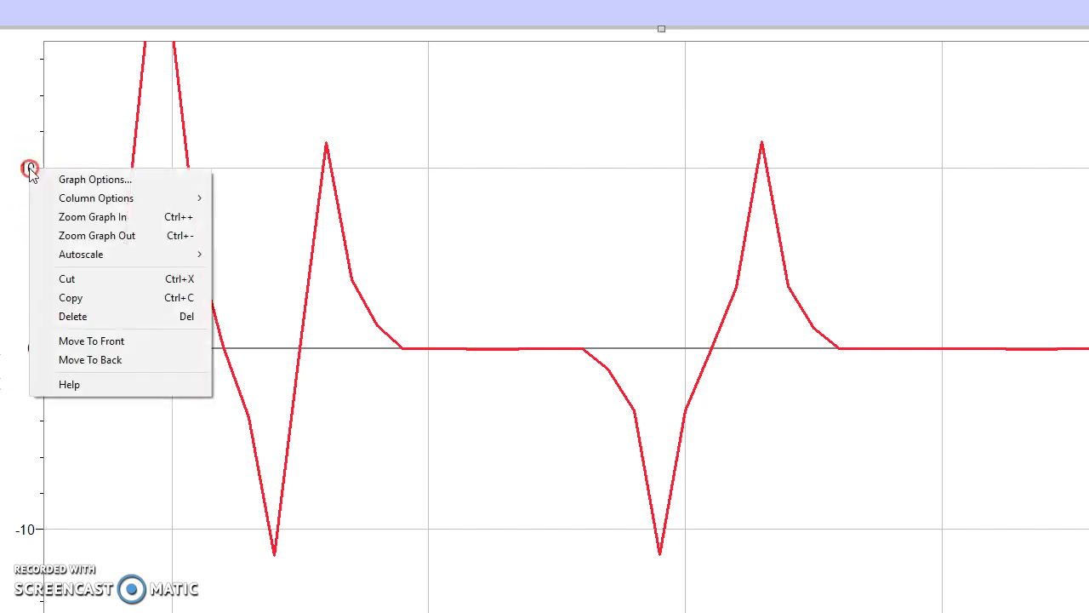
left_click(68, 235)
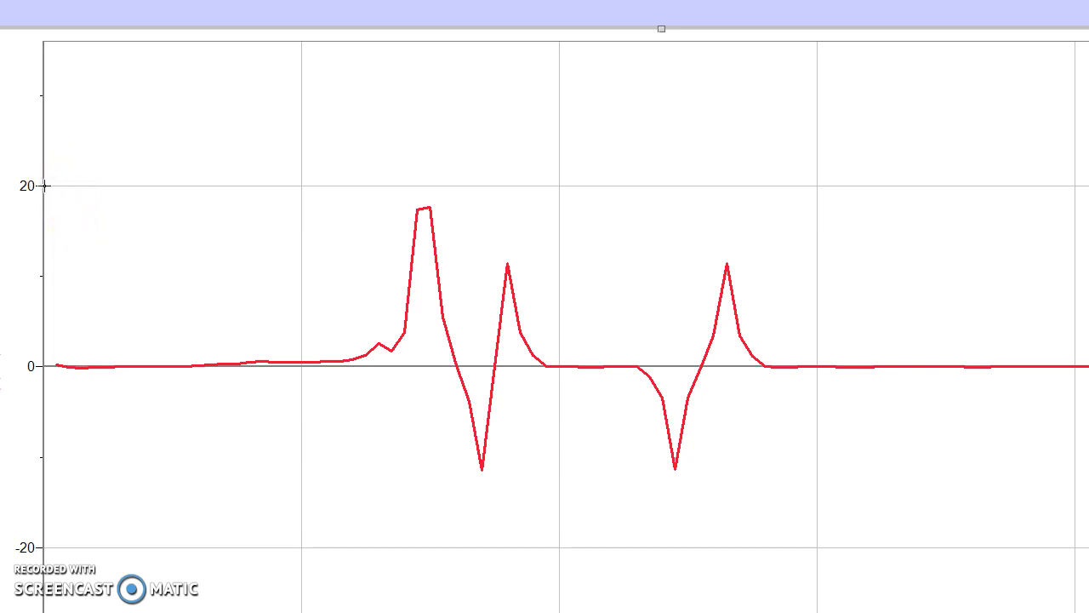
Apply a linear fit to the velocity data between about 0 s and 1.17 s
left_click_drag(47, 185, 345, 198)
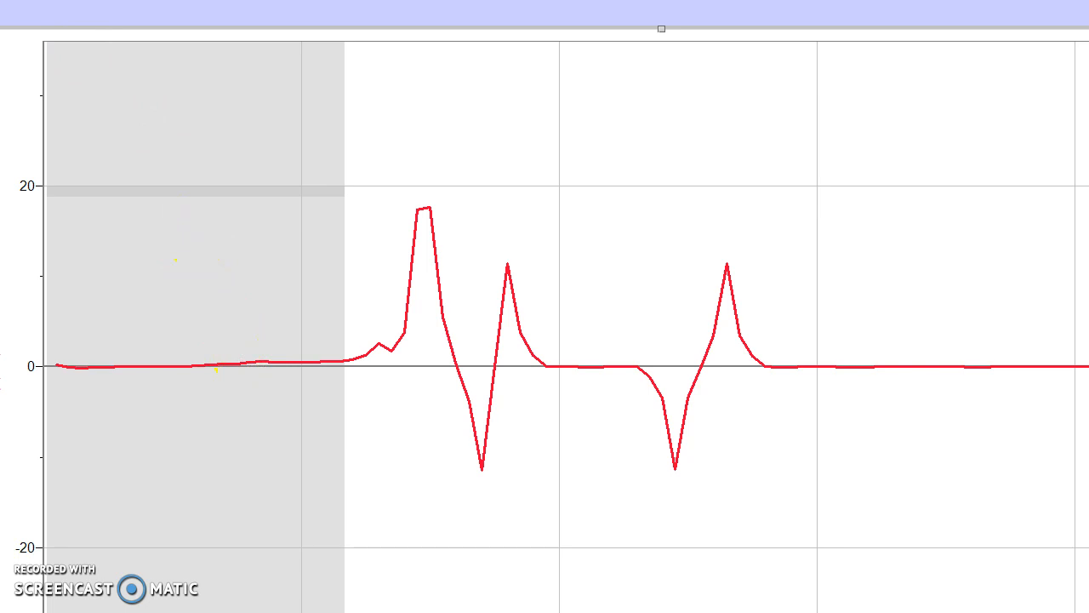
key("ctrl+r")
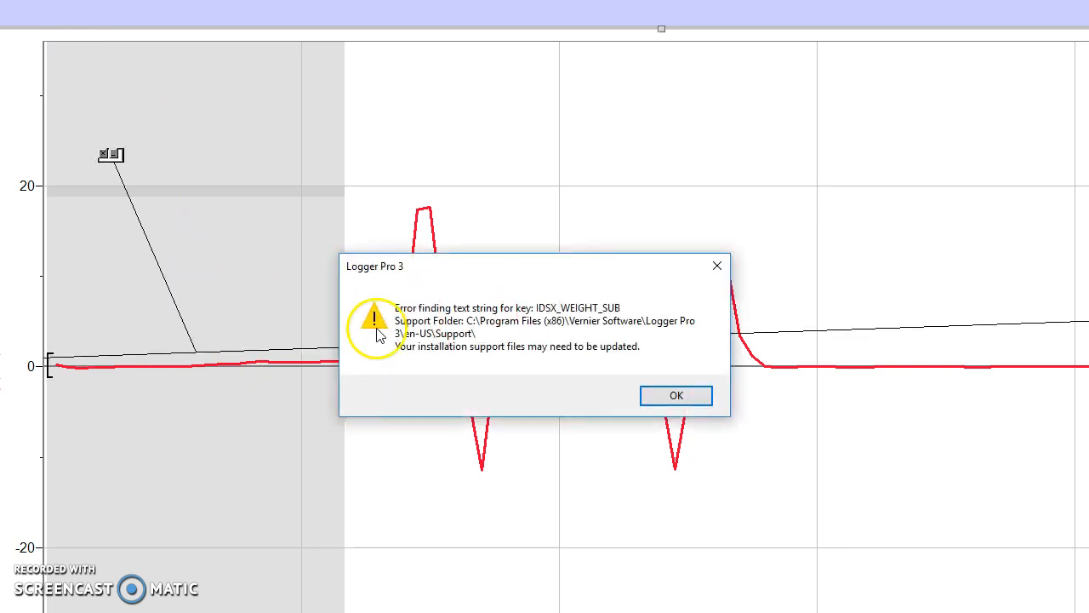
left_click(673, 396)
left_click(674, 395)
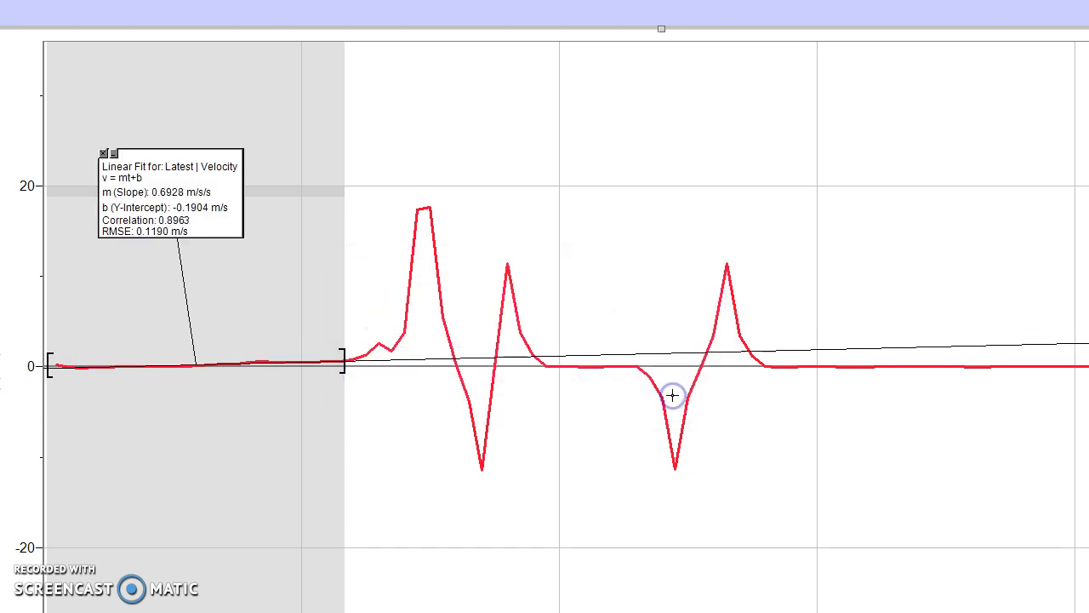